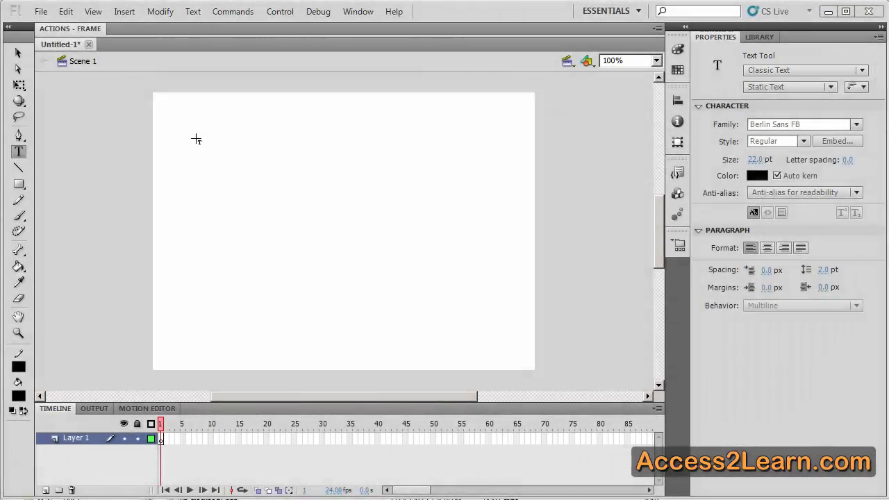
# - Add a static text block reading "This is some text." near the stage's upper-left corner and resize it to about 408 px wide
pyautogui.click(196, 139)
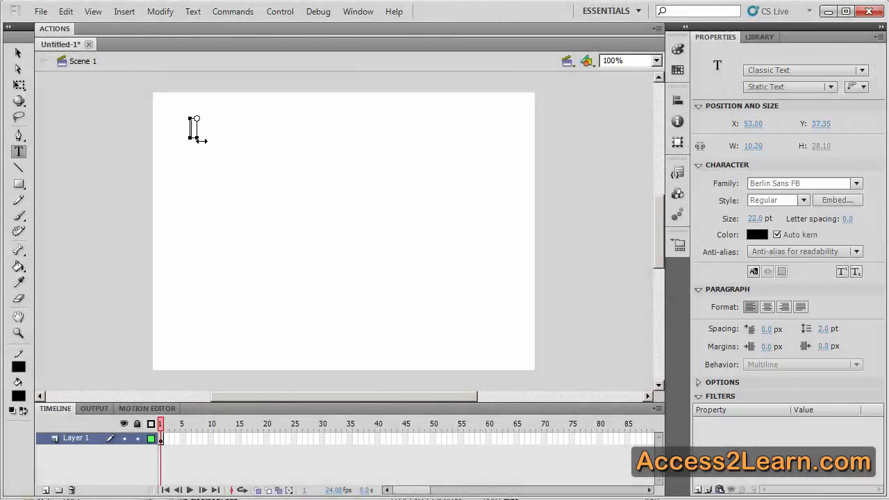
pyautogui.write('This is some text.')
pyautogui.click(18, 53)
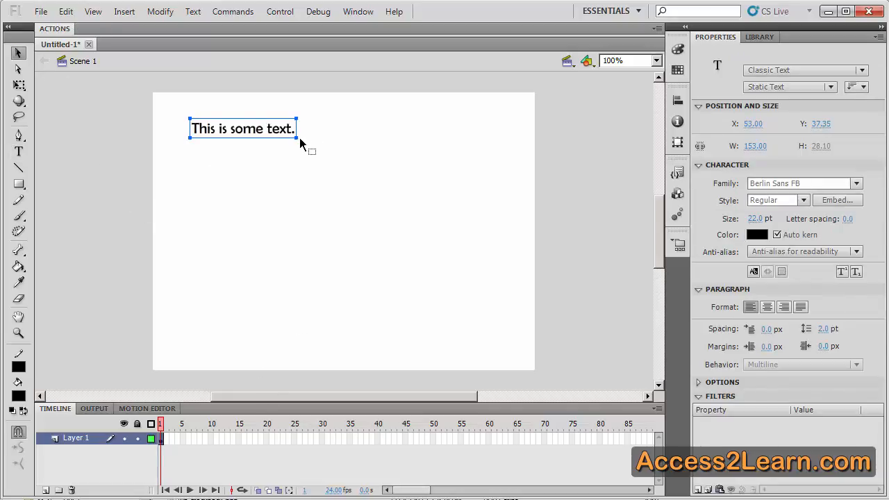
pyautogui.moveTo(306, 145); pyautogui.dragTo(243, 177)
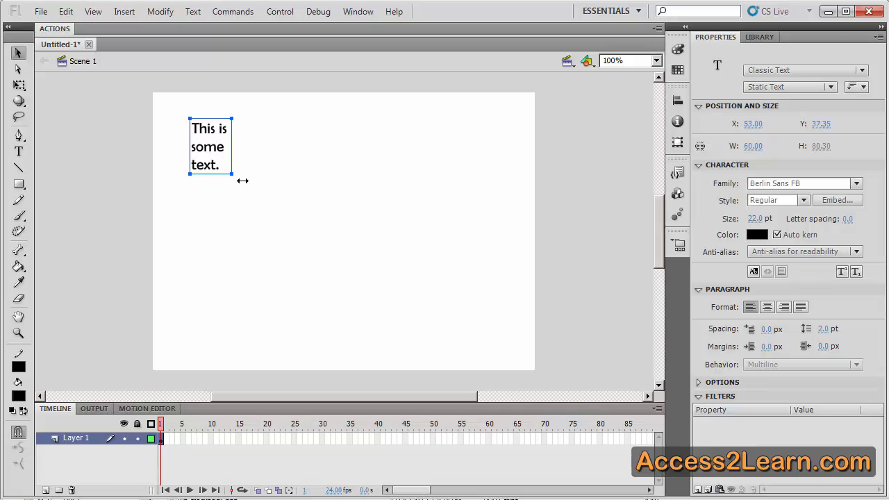
pyautogui.moveTo(242, 179); pyautogui.dragTo(480, 142)
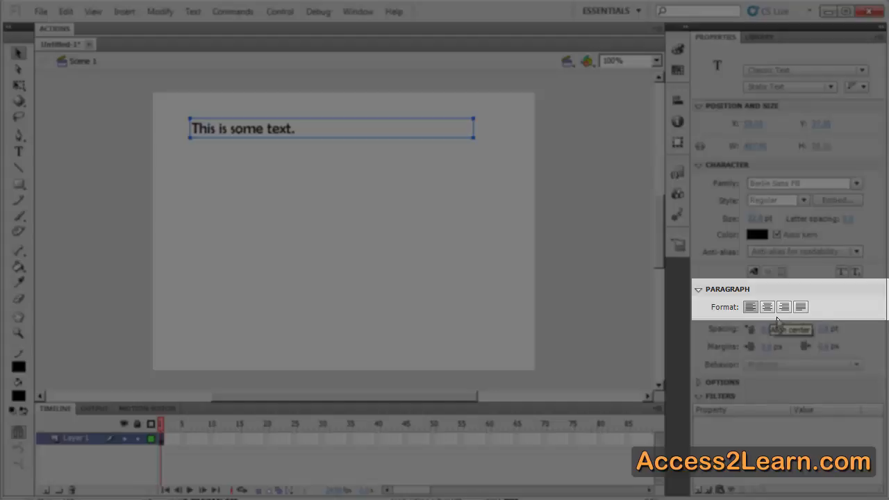
# - Try centre and right alignment on the text block and return it to left alignment
pyautogui.click(767, 306)
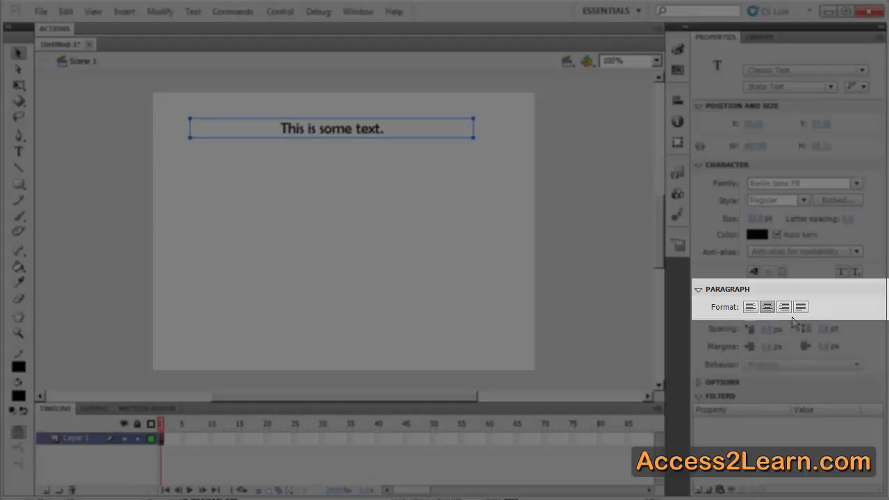
pyautogui.click(783, 307)
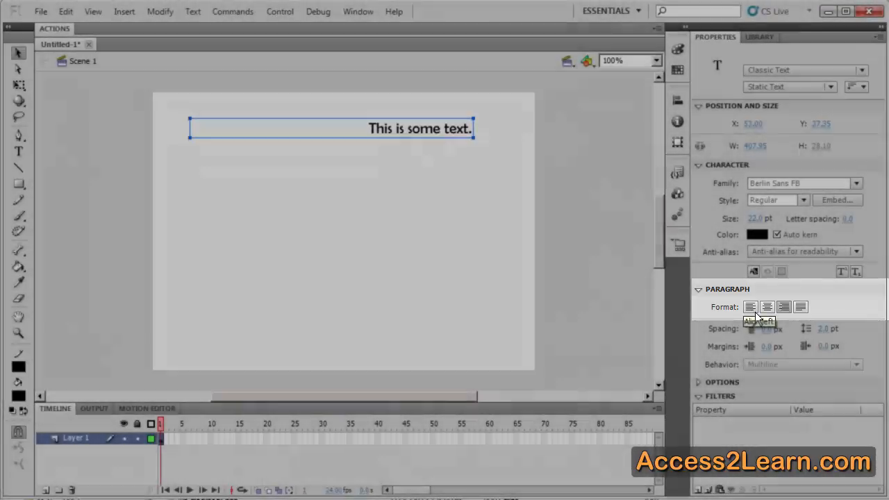
pyautogui.click(750, 308)
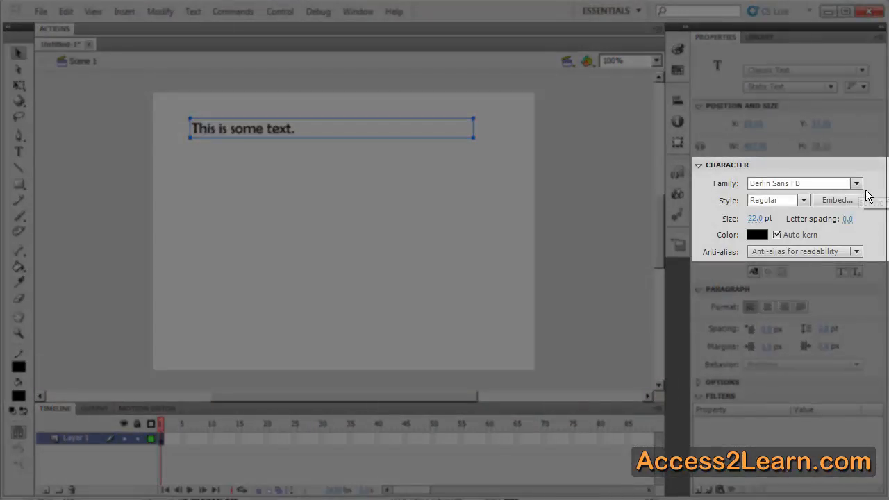
# - Set the text block's font family to Broadway
pyautogui.click(859, 185)
pyautogui.scroll(-3, 865, 196)
pyautogui.click(852, 424)
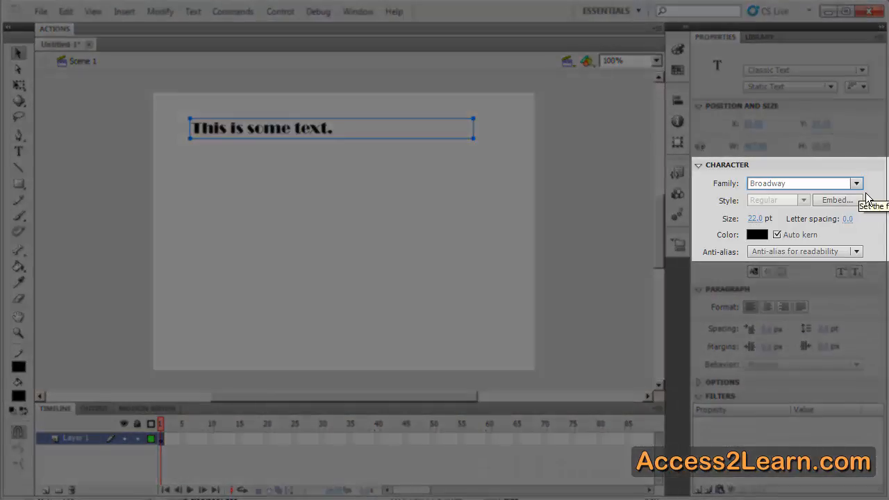
pyautogui.click(856, 183)
pyautogui.scroll(12, 818, 333)
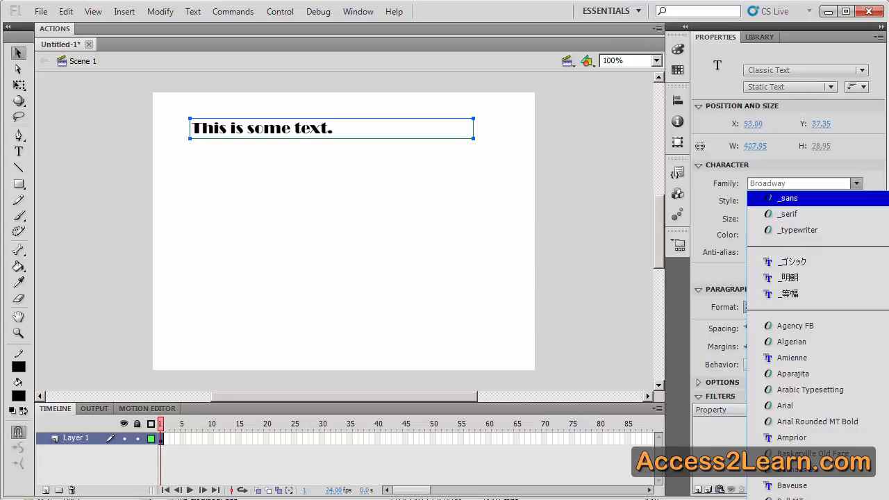
pyautogui.click(883, 188)
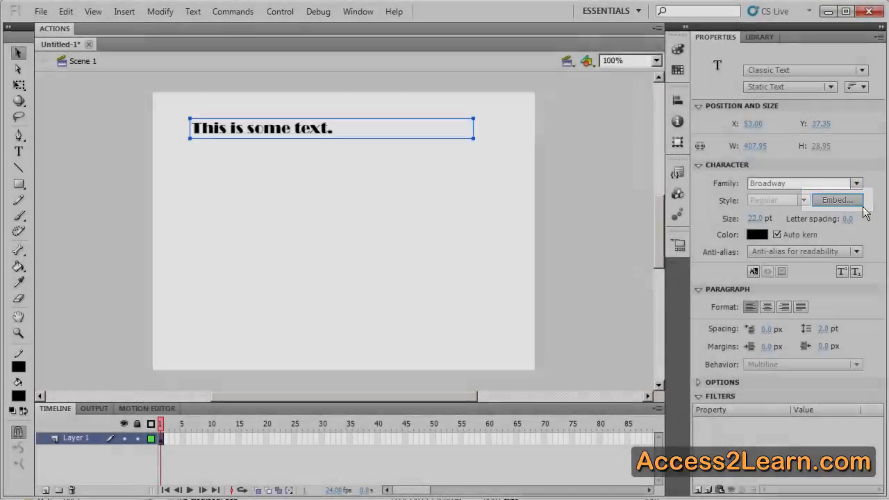
# - Set up font embedding for Broadway under the name "Broadway Embedded", including the Uppercase, Lowercase, Numerals and Punctuation ranges
pyautogui.click(858, 202)
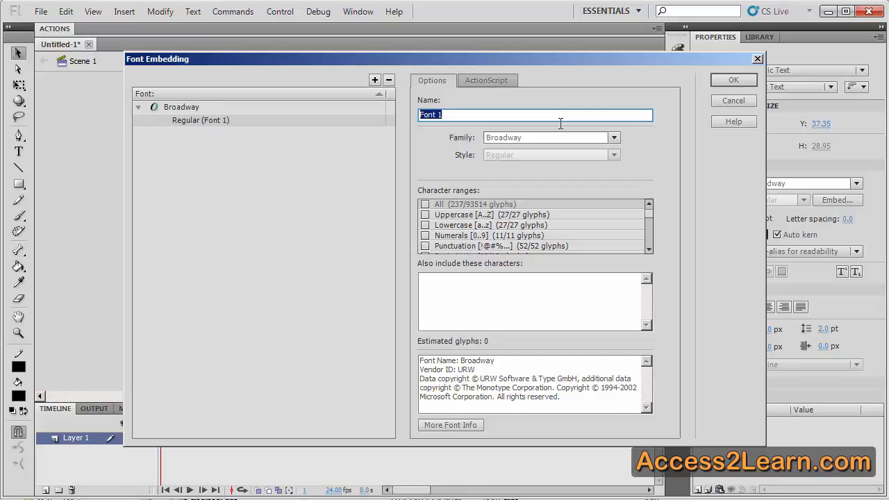
pyautogui.write('Broadway Embedded')
pyautogui.press('Tab')
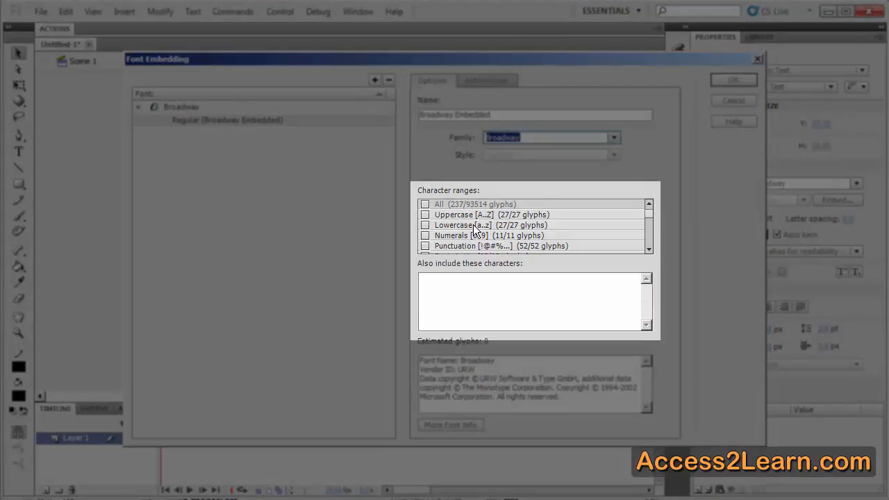
pyautogui.click(430, 219)
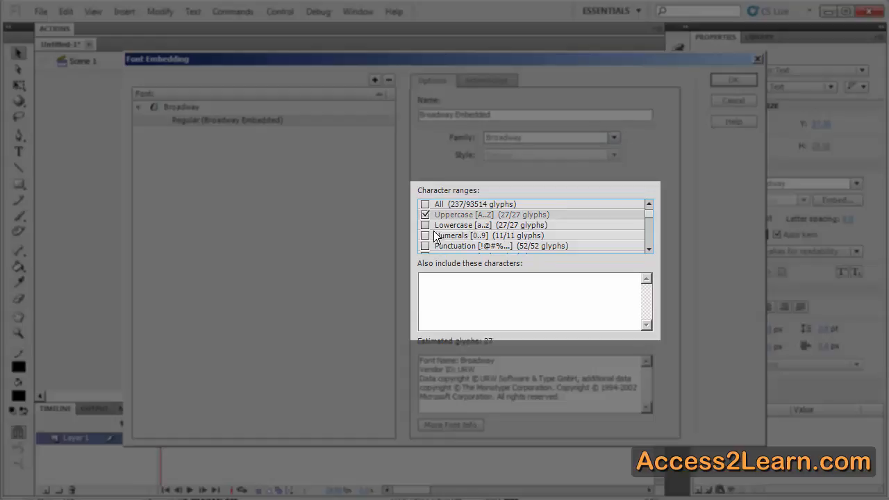
pyautogui.click(431, 225)
pyautogui.click(431, 236)
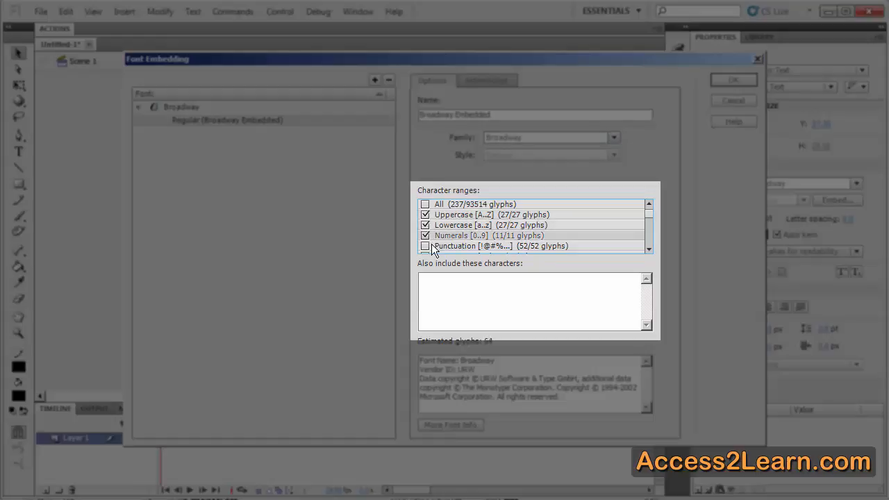
pyautogui.click(431, 248)
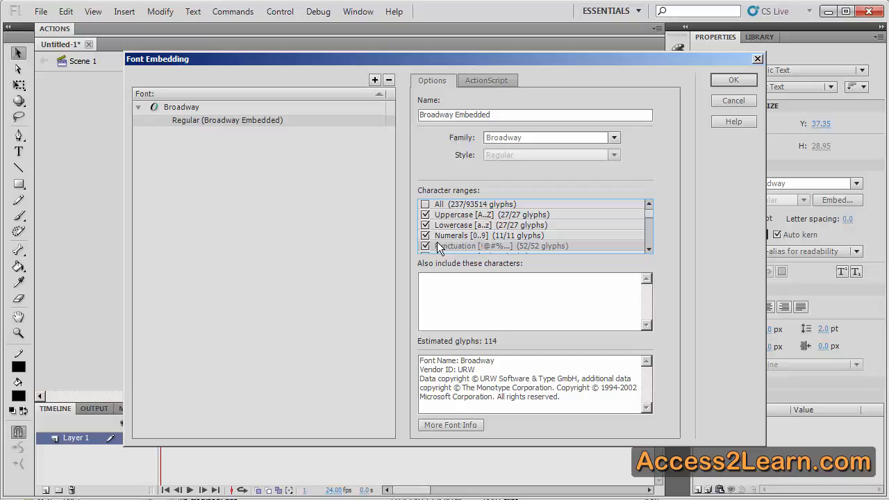
# - Exclude the Numerals and Uppercase ranges from the embedded font, include the extra character T, and confirm the embedding
pyautogui.click(425, 236)
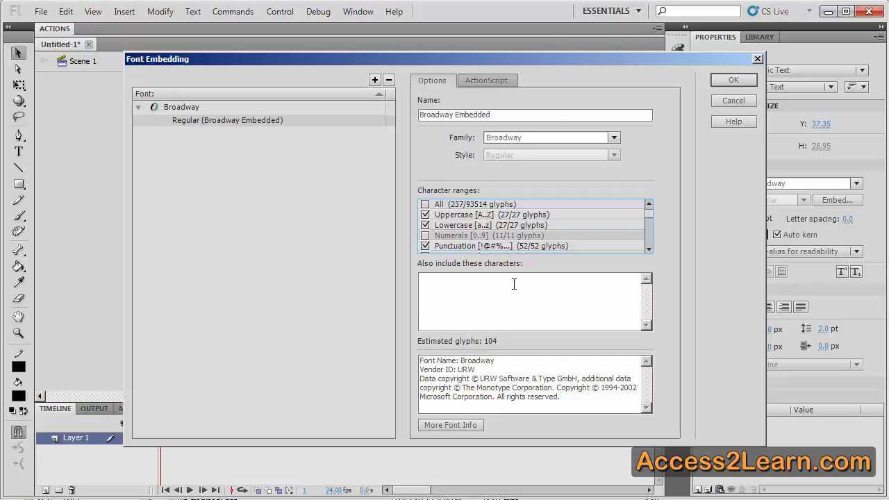
pyautogui.click(426, 216)
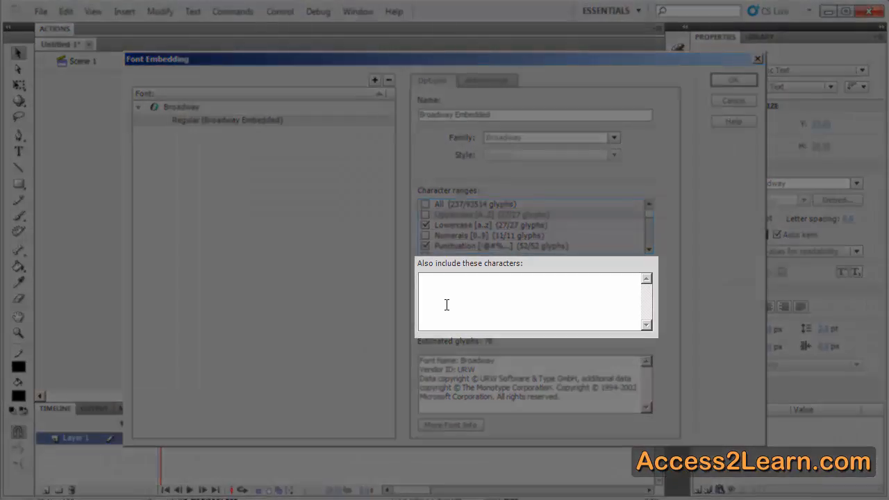
pyautogui.click(446, 305)
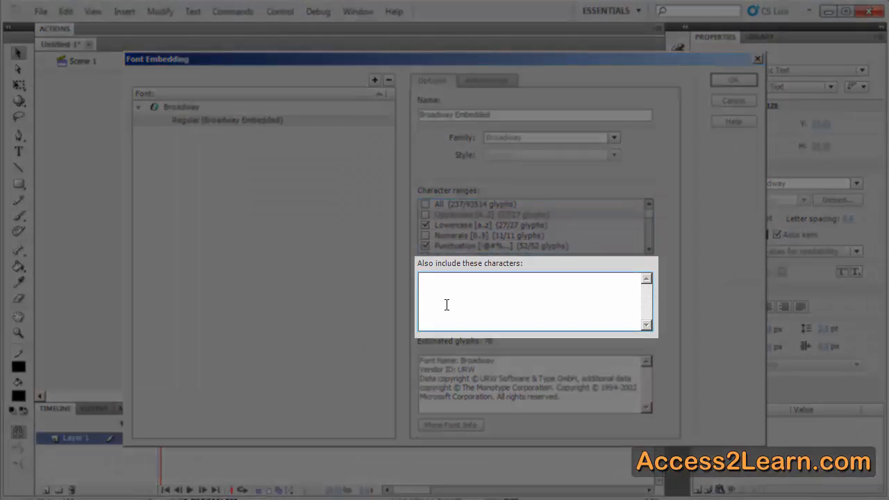
pyautogui.write('T')
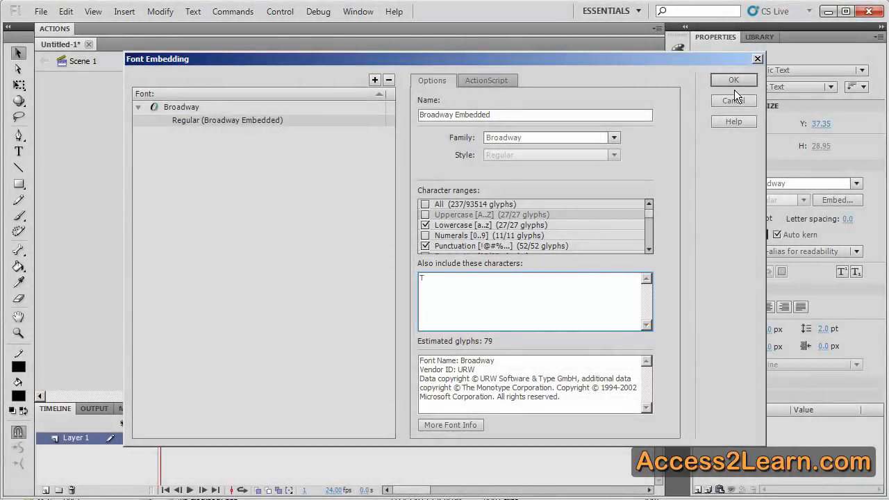
pyautogui.click(734, 82)
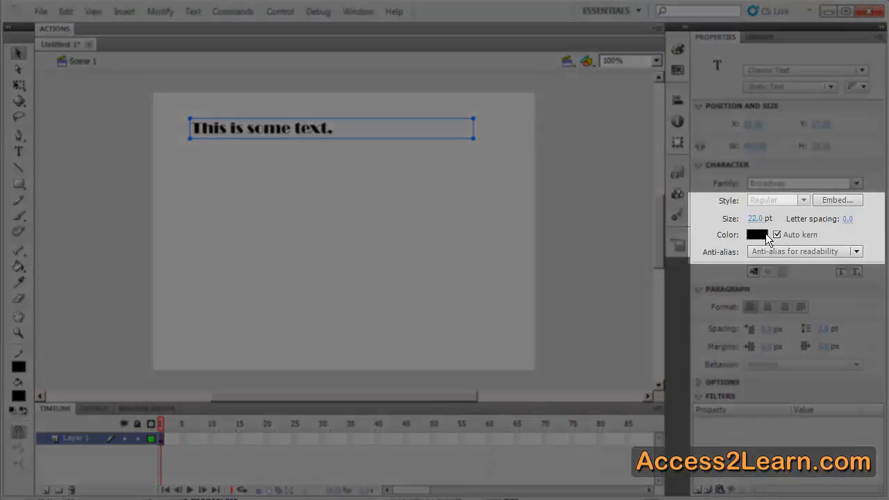
# - Set the text size to 32 pt, raise it to 33 pt, and change the text color to red
pyautogui.click(762, 219)
pyautogui.write('32')
pyautogui.press('Tab')
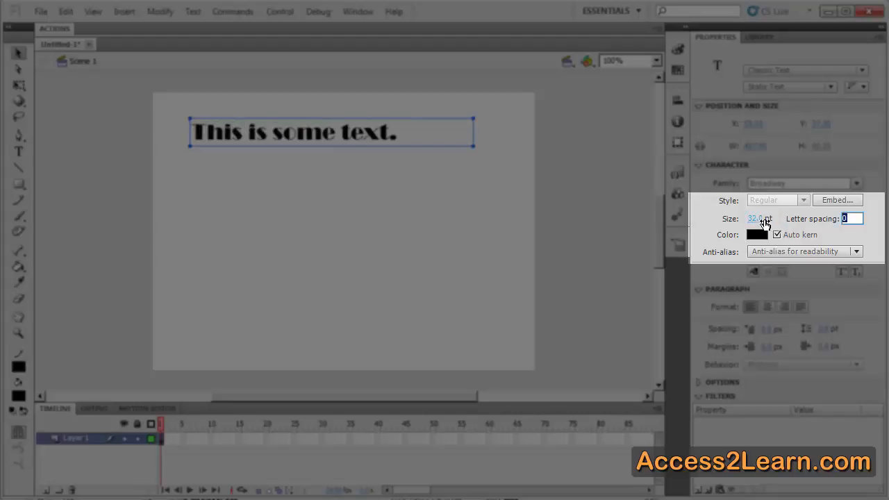
pyautogui.moveTo(767, 223)
pyautogui.mouseDown()
pyautogui.moveTo(757, 229)
pyautogui.moveTo(771, 220)
pyautogui.moveTo(762, 223)
pyautogui.mouseUp()
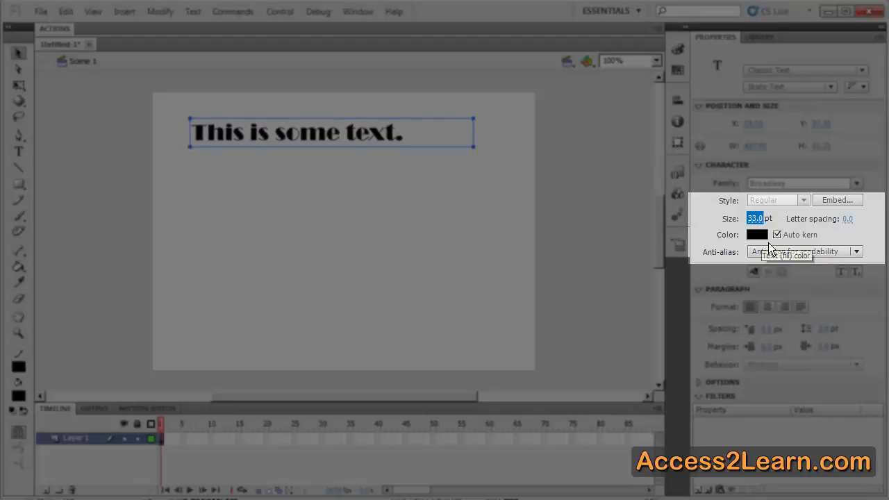
pyautogui.click(759, 236)
pyautogui.click(776, 330)
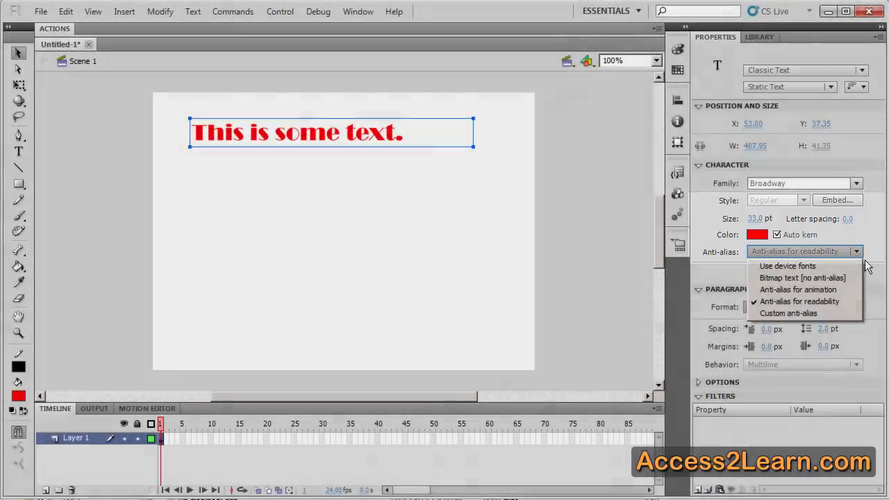
pyautogui.click(864, 261)
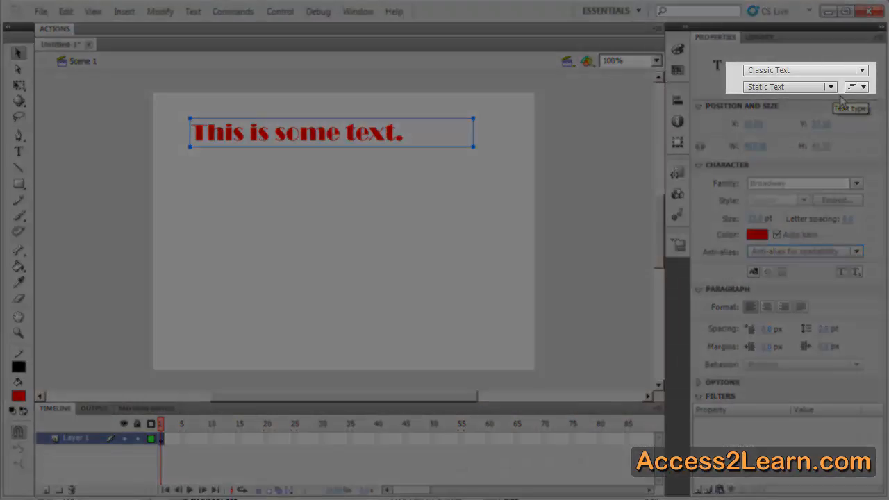
pyautogui.click(830, 87)
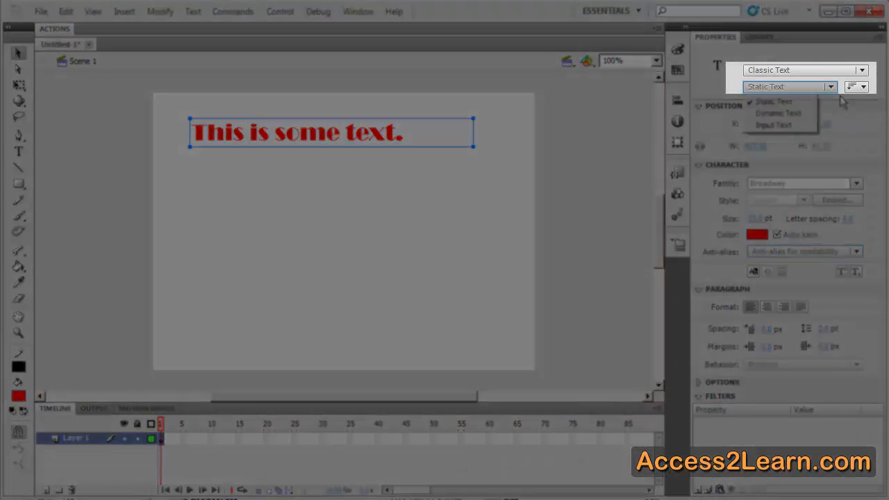
pyautogui.click(840, 109)
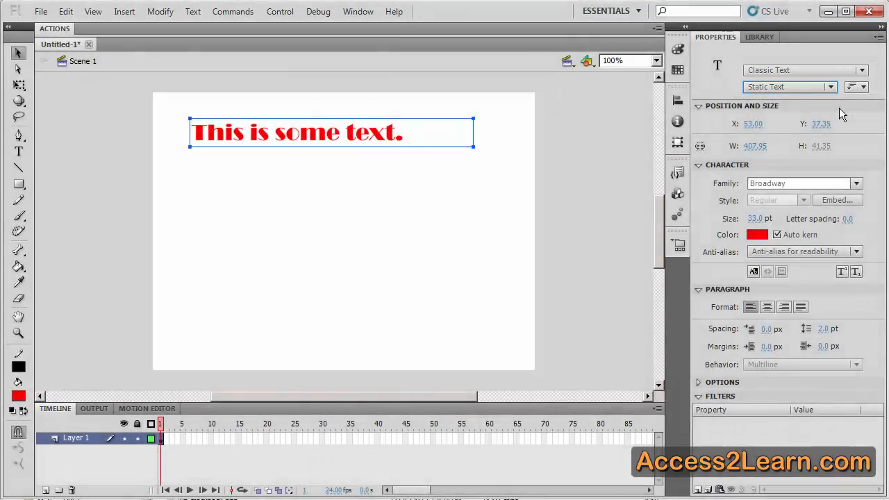
# - Change the text block's type to Dynamic Text
pyautogui.click(832, 88)
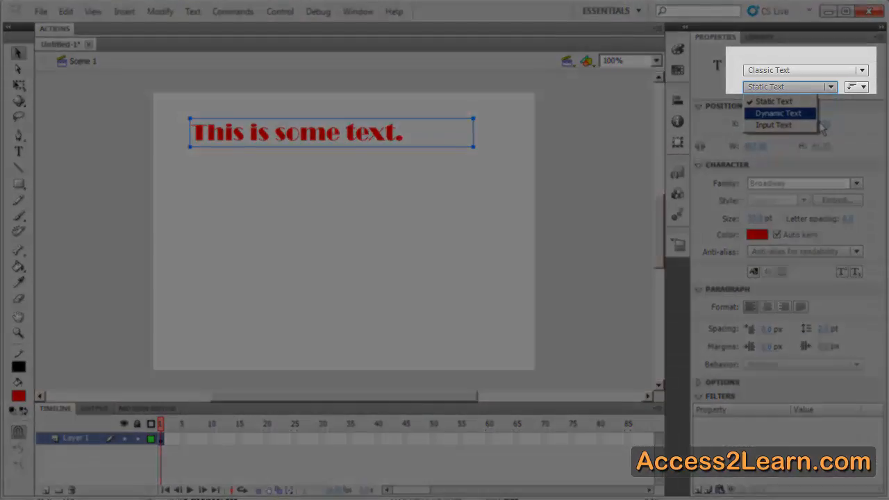
pyautogui.click(799, 110)
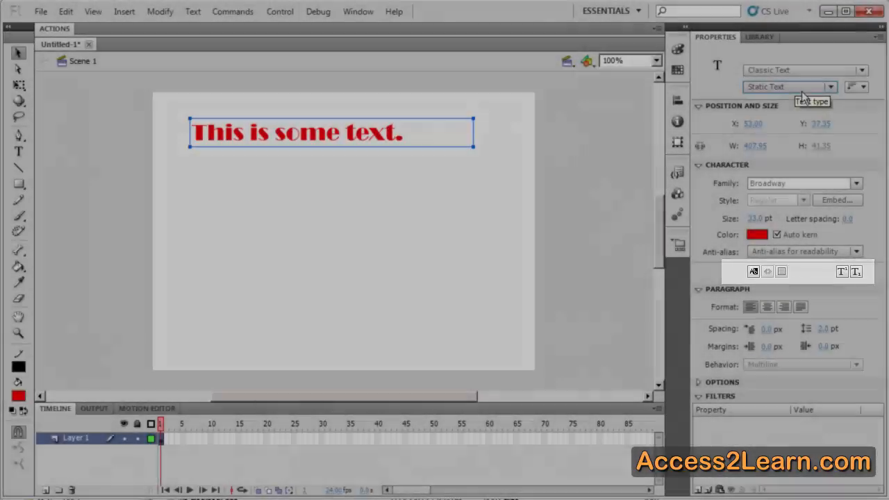
pyautogui.click(802, 90)
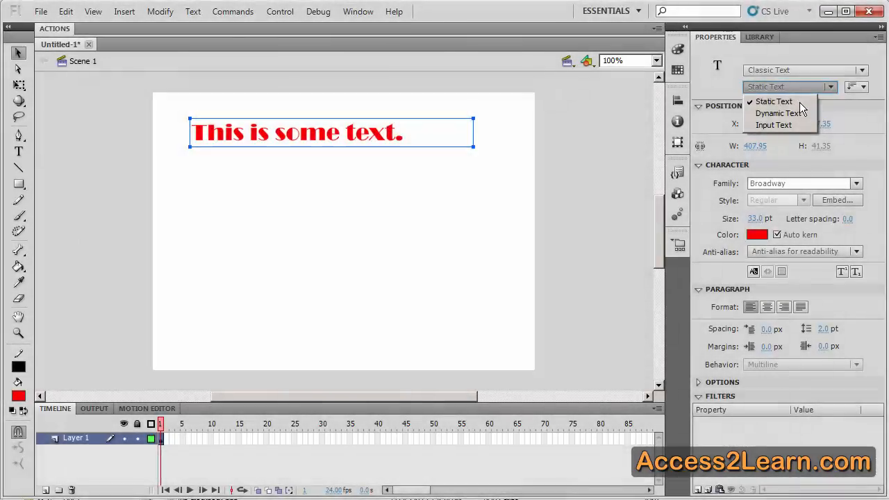
pyautogui.click(798, 116)
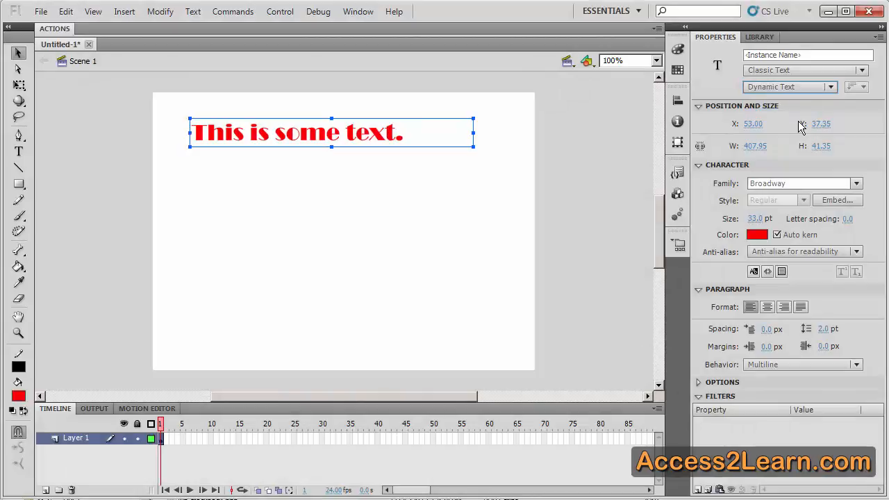